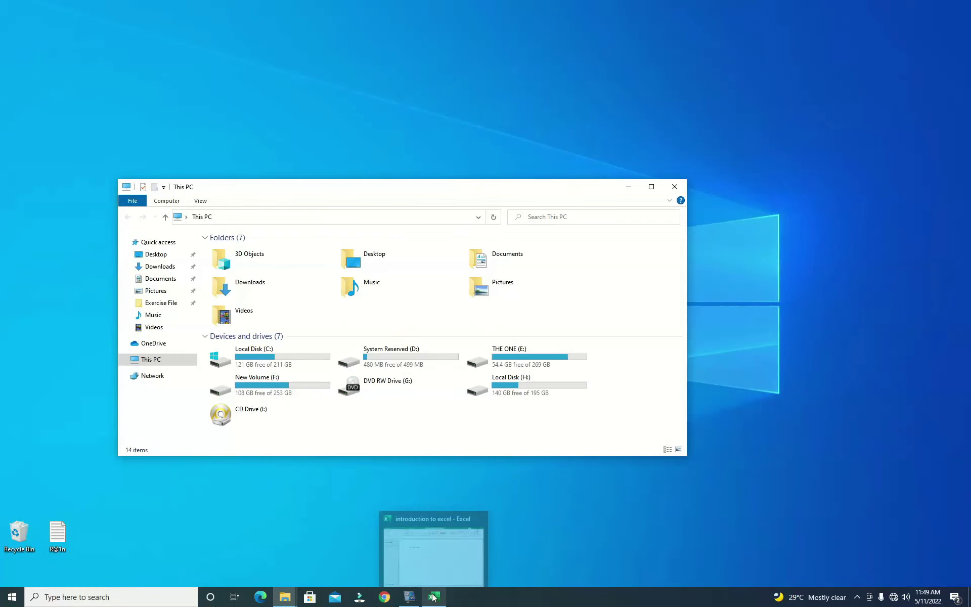
# Step: Bring the workbook forward and select cells D12, E12, E10, F11 and E8 in turn
pyautogui.click(433, 557)
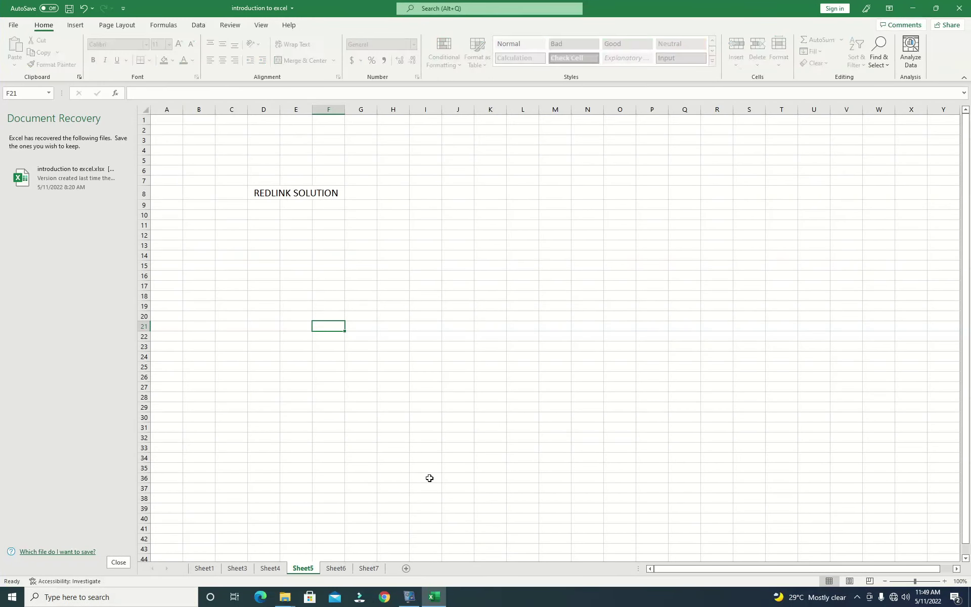
pyautogui.click(274, 236)
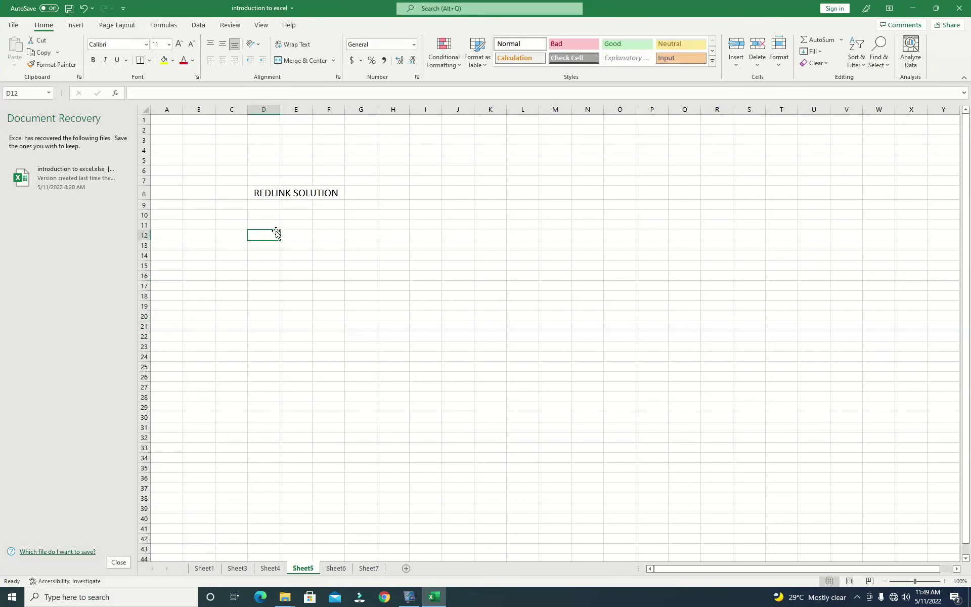
pyautogui.click(305, 235)
pyautogui.click(305, 215)
pyautogui.click(329, 222)
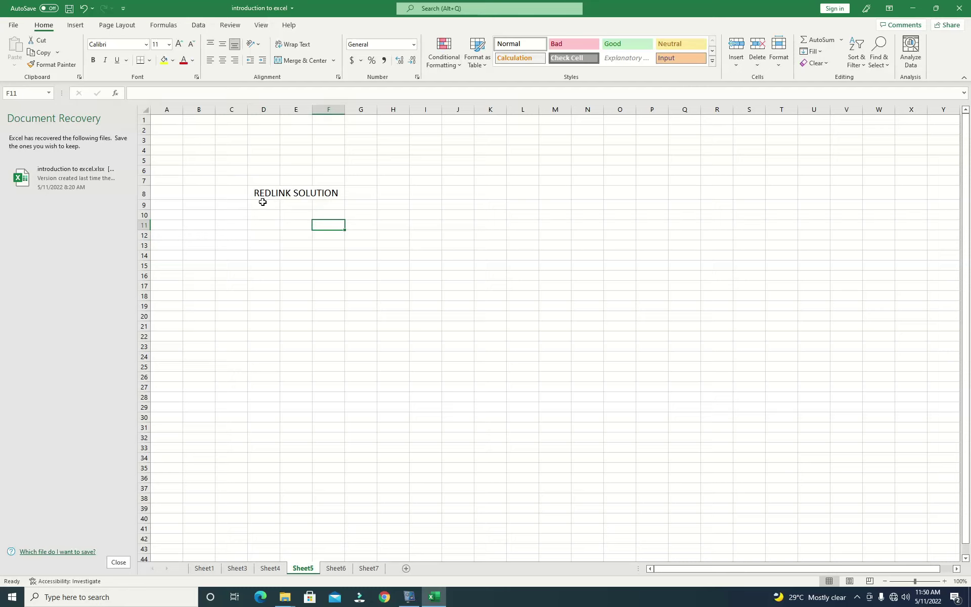
pyautogui.click(292, 192)
# Step: Select cells D8, D10 and D11 around the title, then the range D8:D15
pyautogui.click(260, 193)
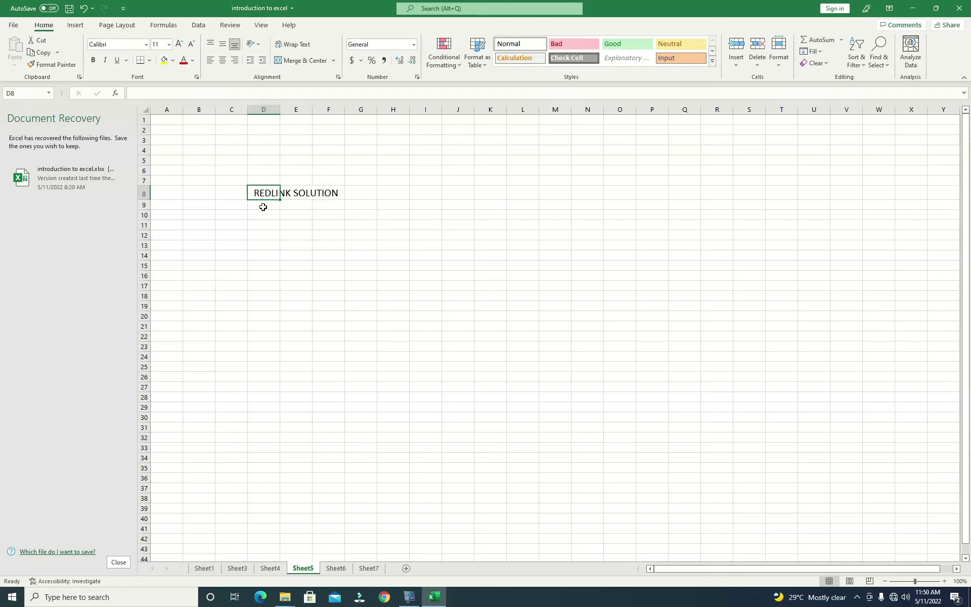
pyautogui.click(263, 215)
pyautogui.click(263, 193)
pyautogui.click(265, 216)
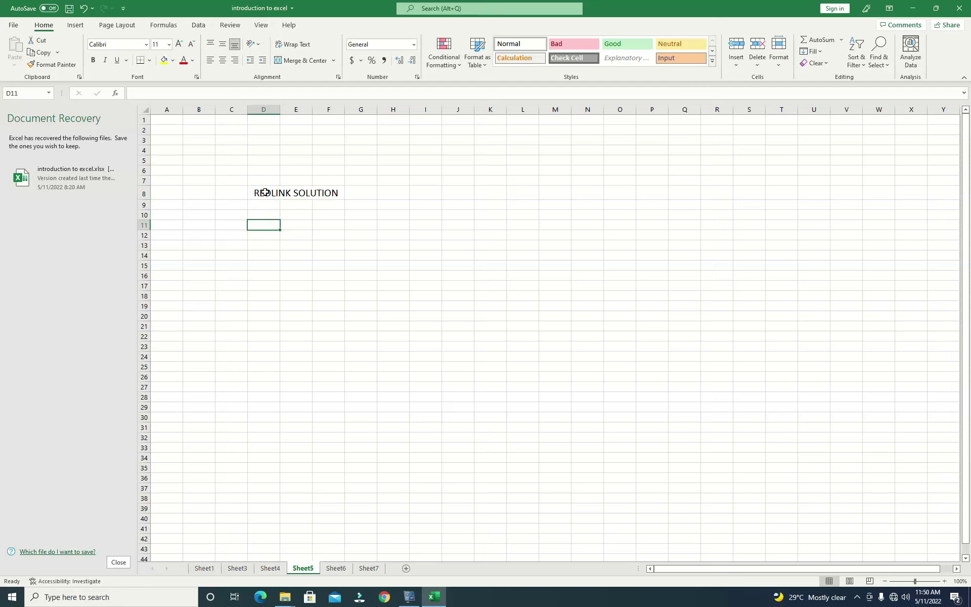
pyautogui.click(263, 198)
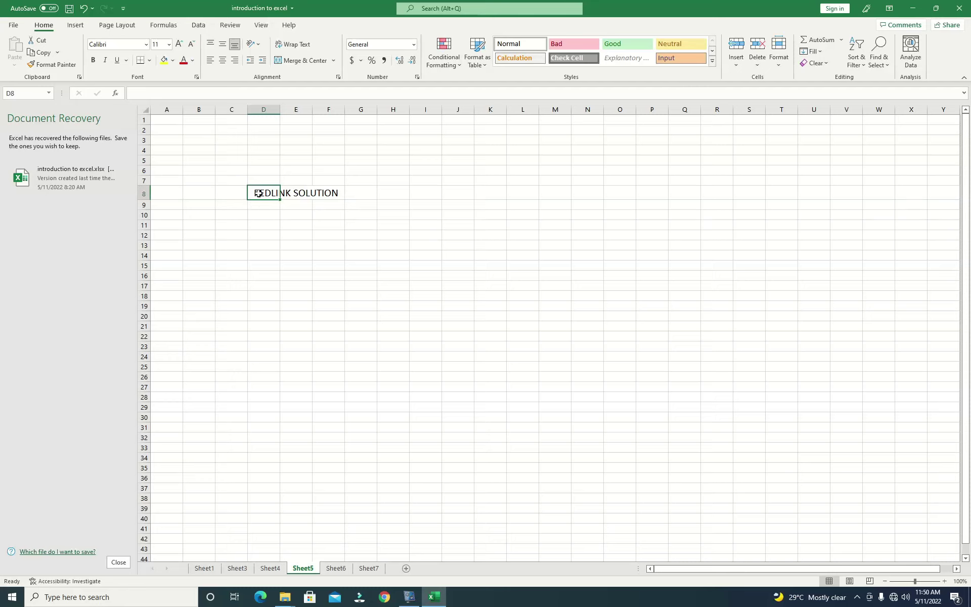
pyautogui.moveTo(258, 193); pyautogui.dragTo(254, 269)
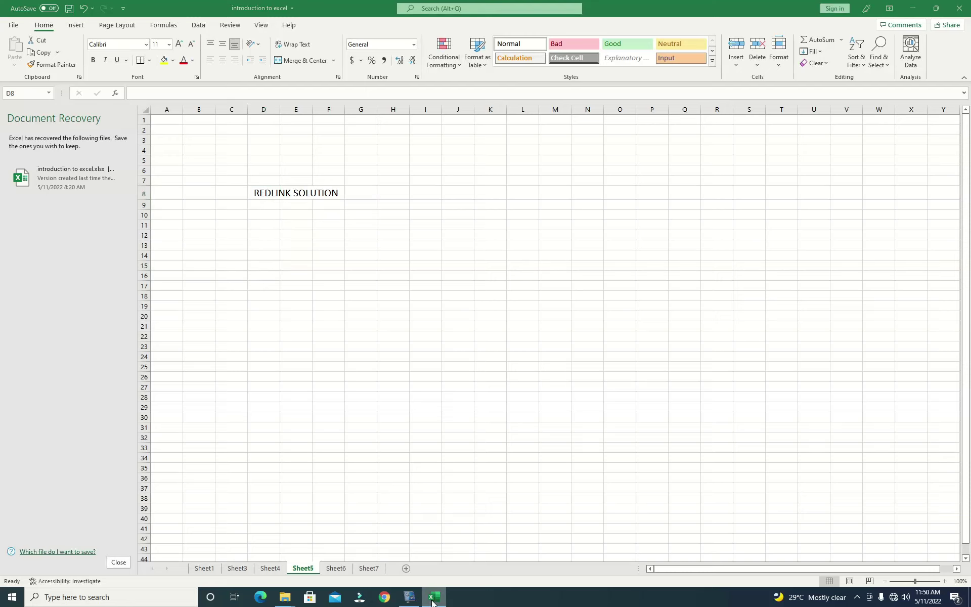
# Step: Dismiss the Document Recovery pane and select the range G12:G20
pyautogui.click(118, 562)
pyautogui.click(220, 234)
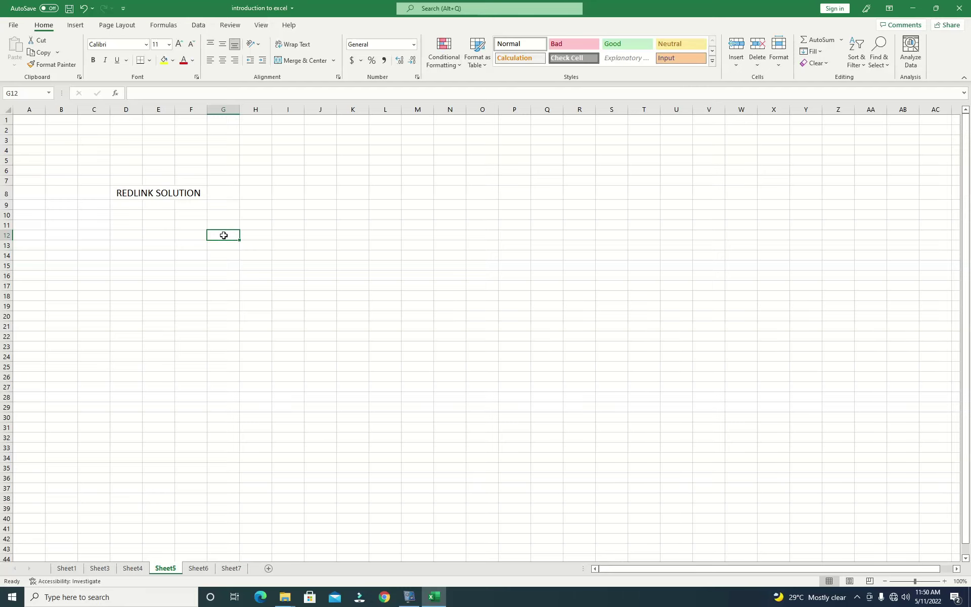
pyautogui.moveTo(223, 235); pyautogui.dragTo(218, 314)
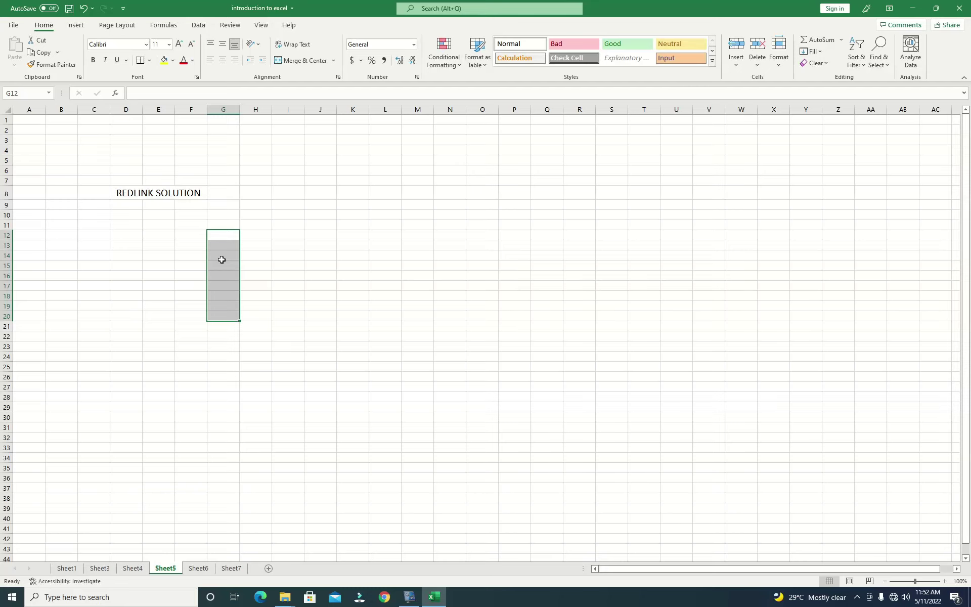
# Step: Move the active cell down within G12:G20 to G17 using Enter
pyautogui.press('Return')
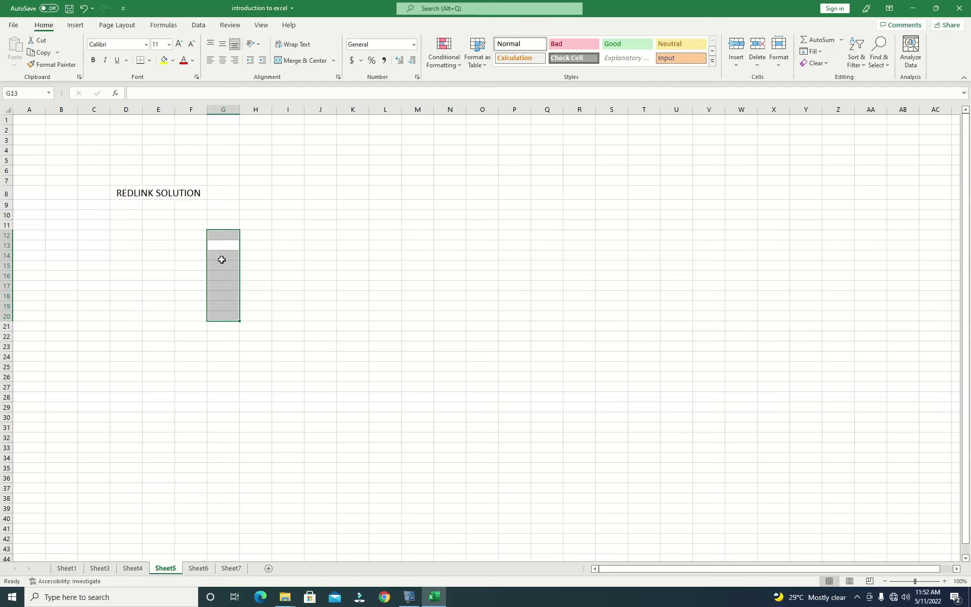
pyautogui.press('Return')
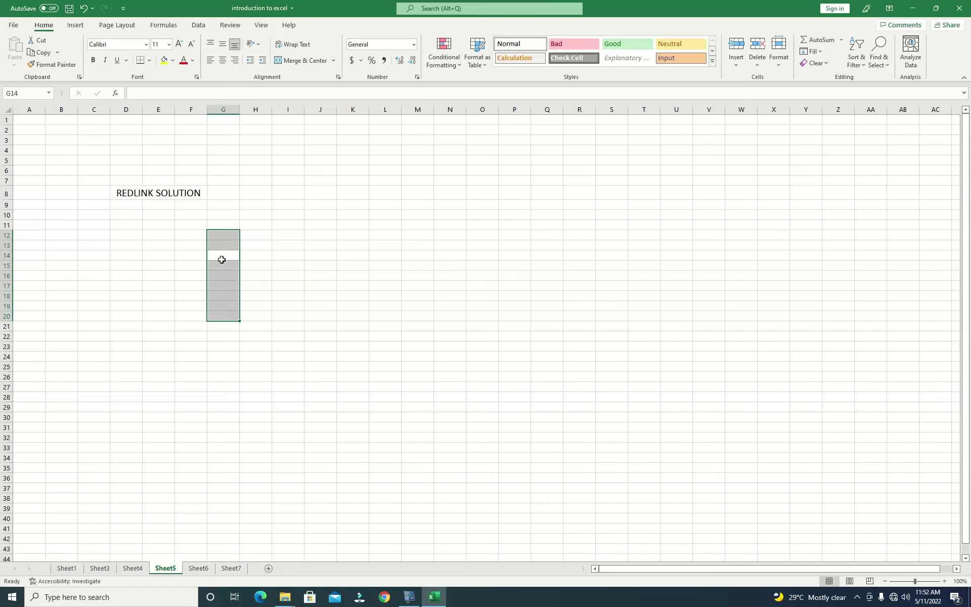
pyautogui.press('Return')
pyautogui.press('Return')
pyautogui.press('Return')
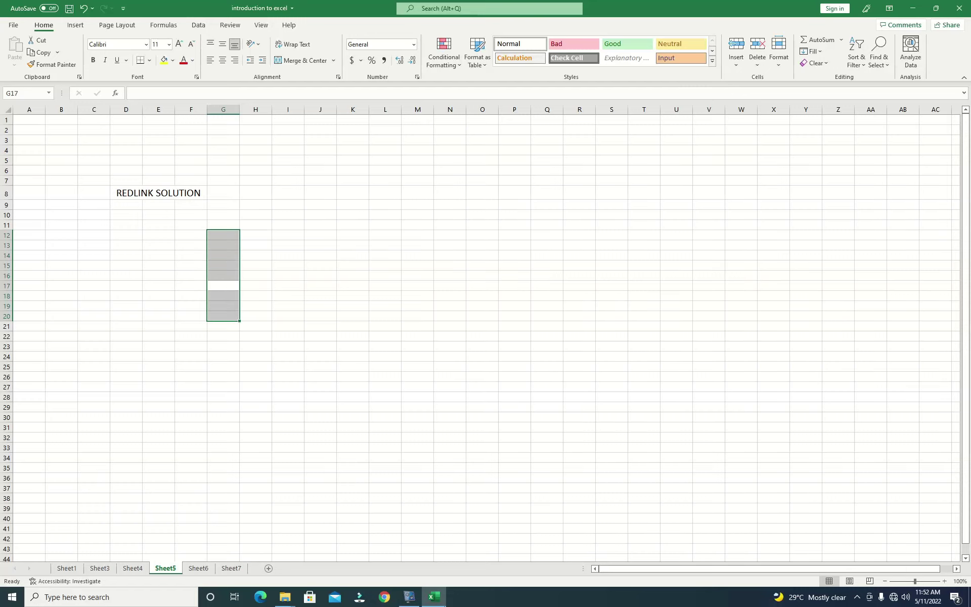
pyautogui.click(409, 597)
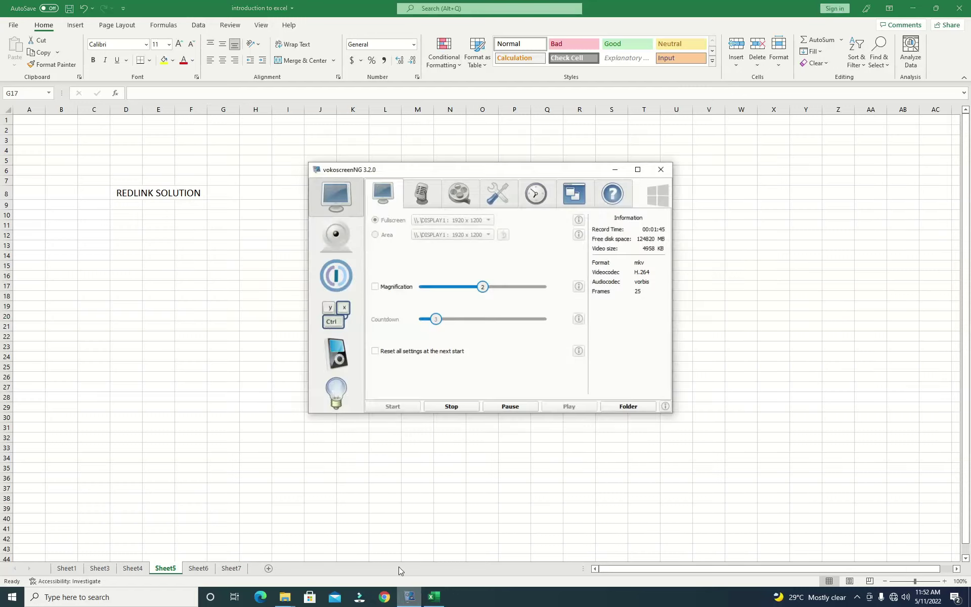
# Step: Pause the vokoscreenNG recording and minimize the recorder window
pyautogui.click(507, 408)
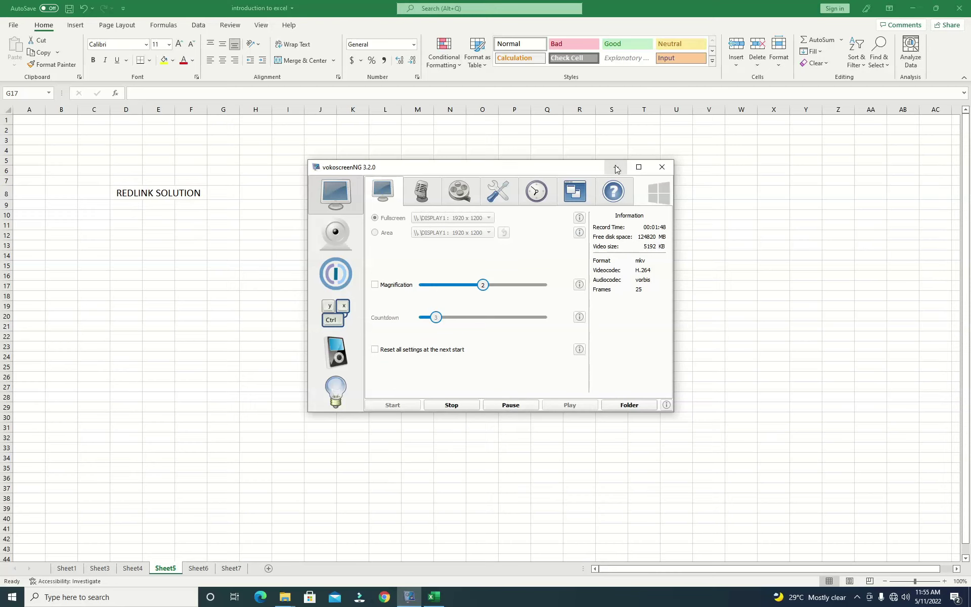
pyautogui.click(617, 171)
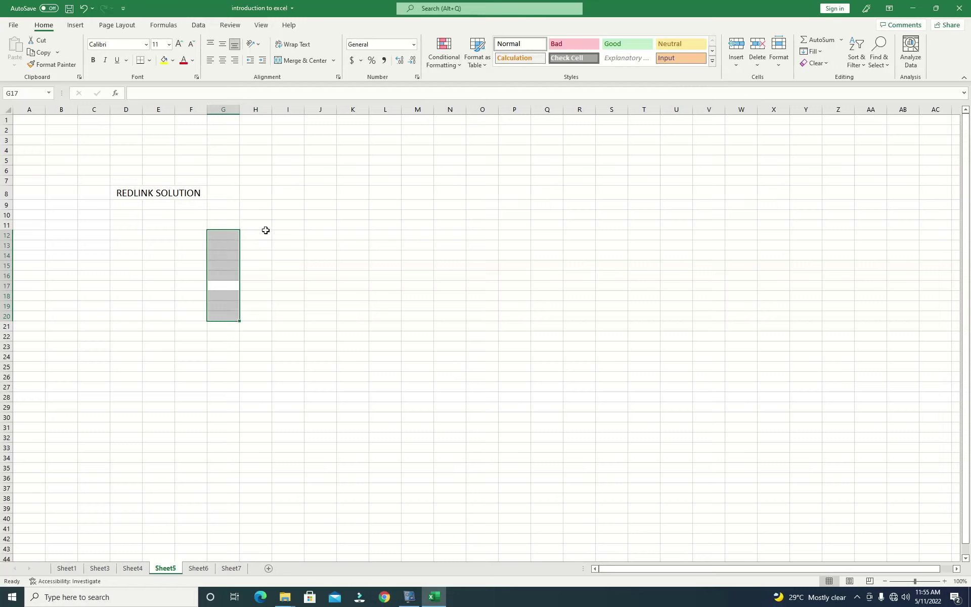
# Step: Select A2:P2 across row 2, then switch to selecting the entire column K
pyautogui.moveTo(37, 130); pyautogui.dragTo(526, 132)
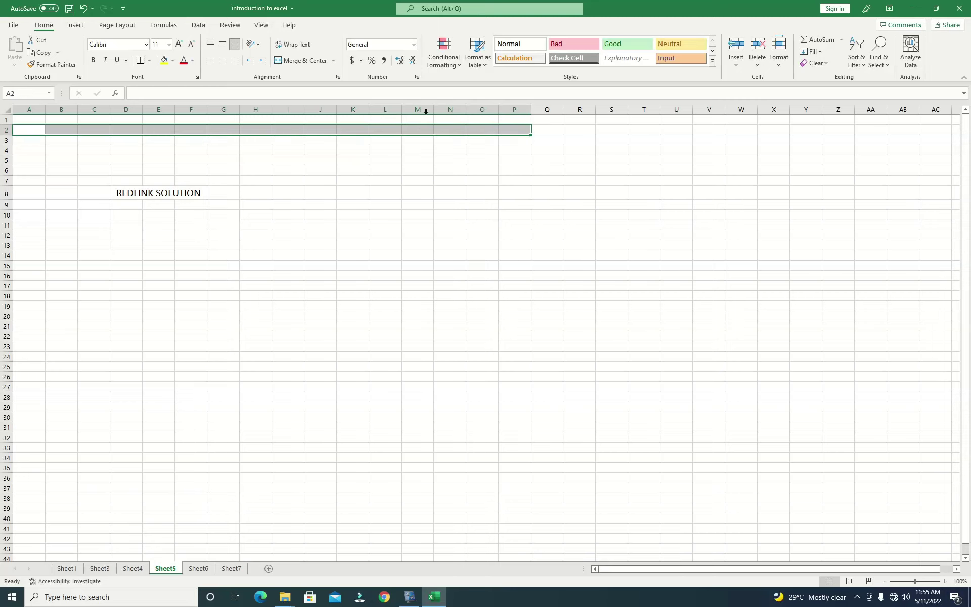
pyautogui.click(362, 107)
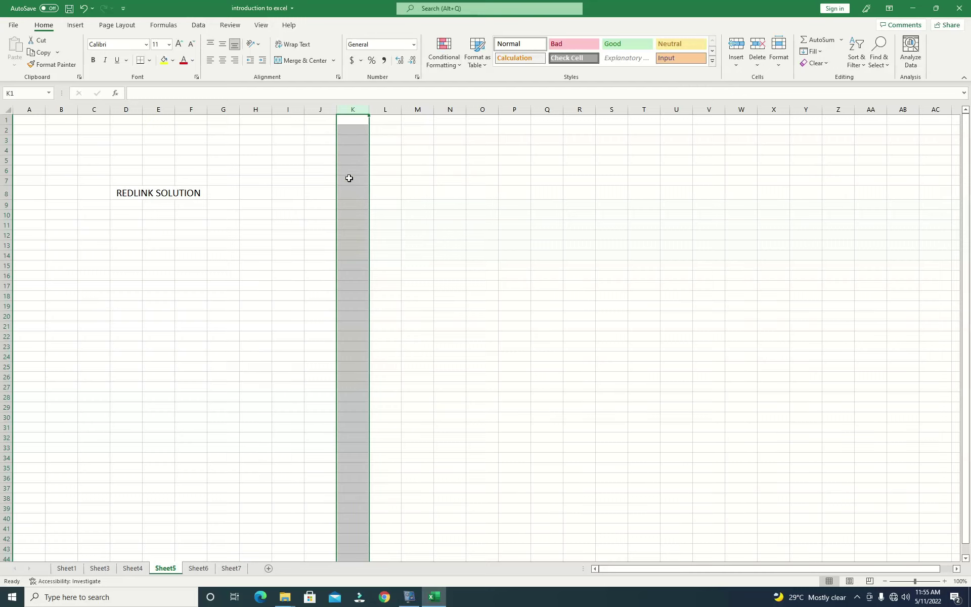
# Step: Select G3:R24 and step the active cell down through columns G, H, I into J
pyautogui.click(255, 159)
pyautogui.moveTo(223, 140); pyautogui.dragTo(576, 355)
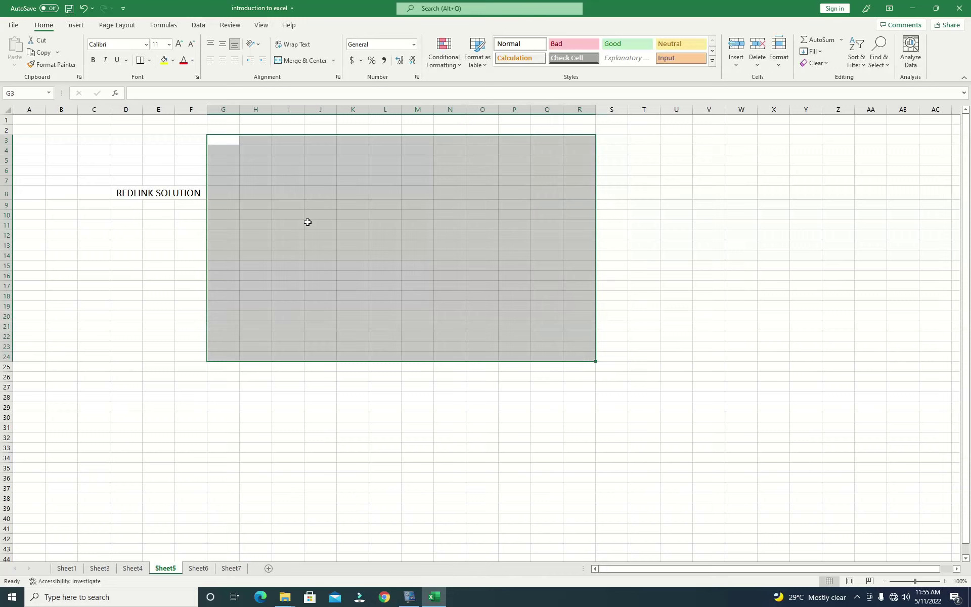
pyautogui.press('Return')
pyautogui.press('Return')
pyautogui.press('Return')
pyautogui.press('Return')
pyautogui.press('Return')
pyautogui.press('Return')
pyautogui.press('Return')
pyautogui.press('Return')
pyautogui.press('Return')
pyautogui.press('Return')
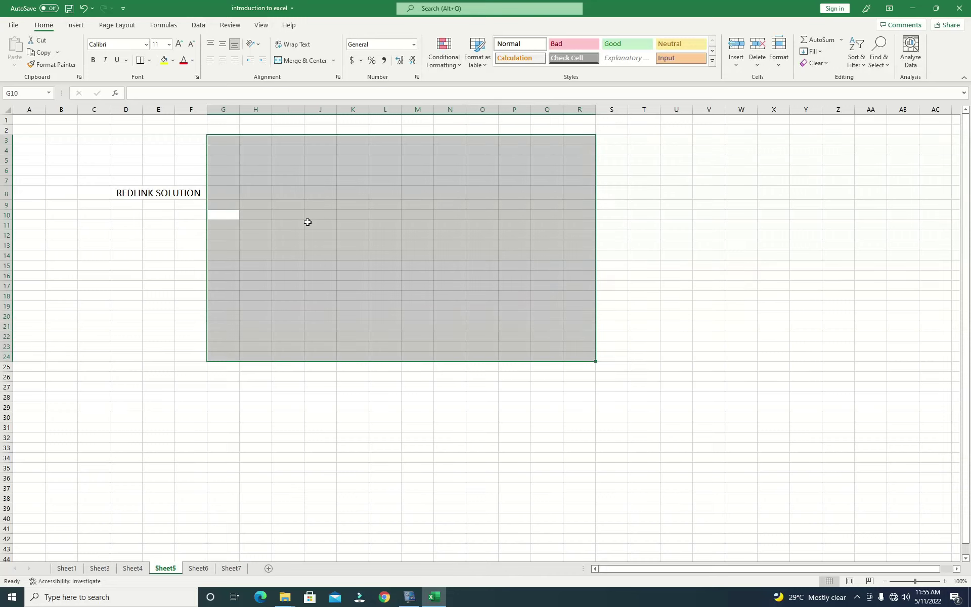
pyautogui.press('Return')
pyautogui.press('Return')
pyautogui.press('Return')
pyautogui.press('Return')
pyautogui.press('Return')
pyautogui.press('Return')
pyautogui.press('Return')
pyautogui.press('Return')
pyautogui.press('Return')
pyautogui.press('Return')
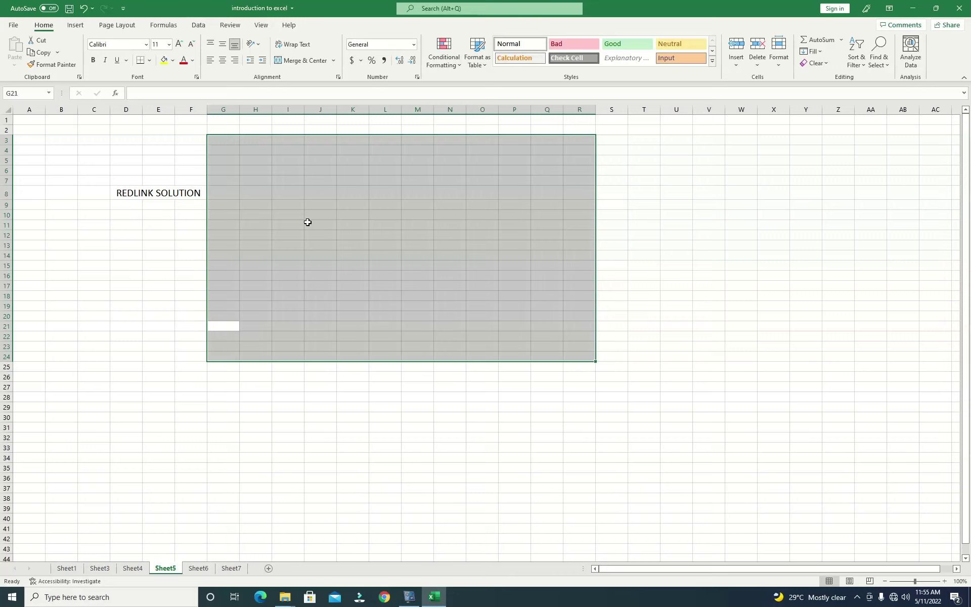
pyautogui.press('Return')
pyautogui.press('Return')
pyautogui.press('Return')
pyautogui.press('Return')
pyautogui.press('Return')
pyautogui.press('Return')
pyautogui.press('Return')
pyautogui.press('Return')
pyautogui.press('Return')
pyautogui.press('Return')
pyautogui.press('Return')
pyautogui.press('Return')
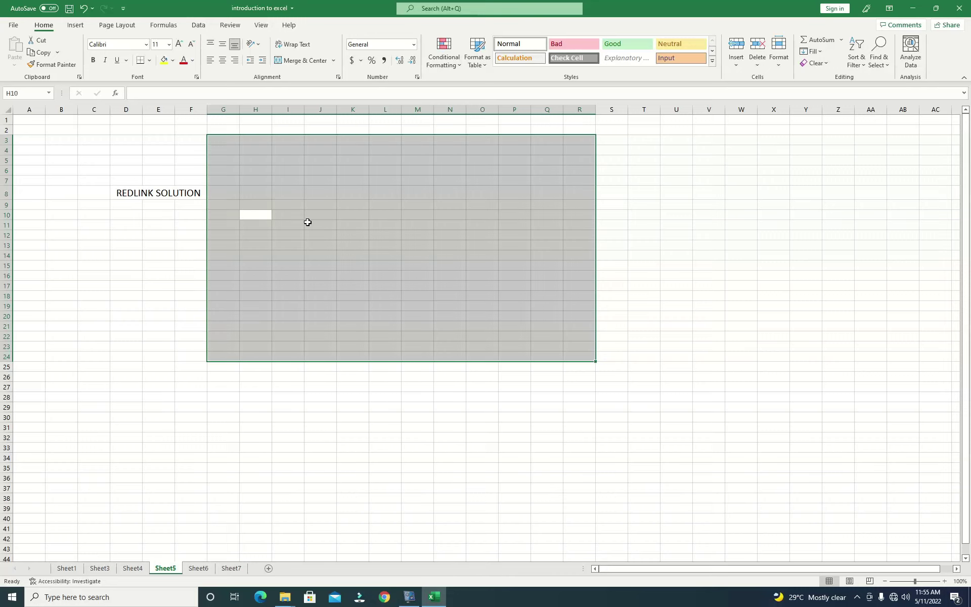
pyautogui.press('Return')
pyautogui.press('Return')
pyautogui.press('Return')
pyautogui.press('Return')
pyautogui.press('Return')
pyautogui.press('Return')
pyautogui.press('Return')
pyautogui.press('Return')
pyautogui.press('Return')
pyautogui.press('Return')
pyautogui.press('Return')
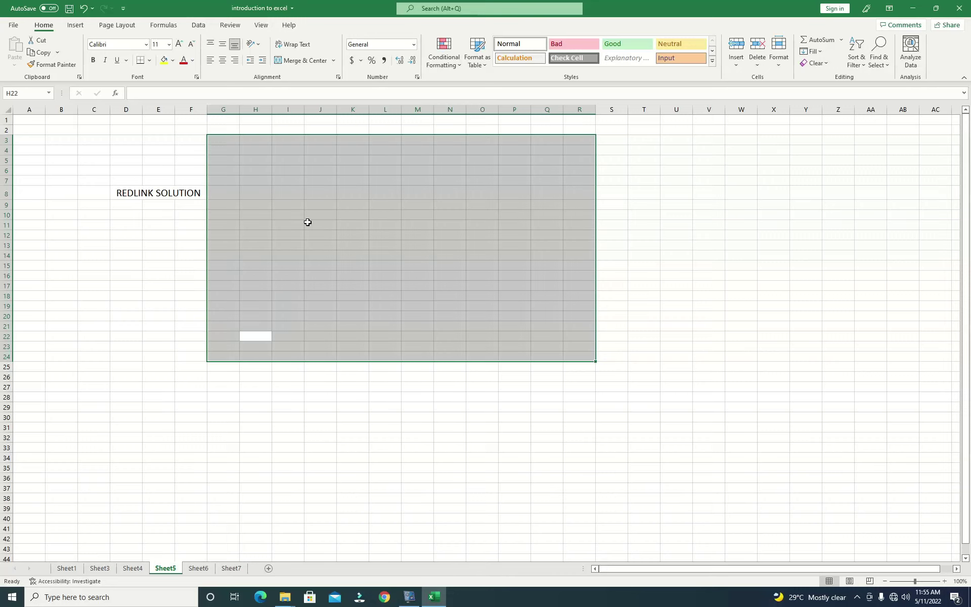
pyautogui.press('Return')
pyautogui.press('Return')
pyautogui.press('Return')
pyautogui.press('Return')
pyautogui.press('Return')
pyautogui.press('Return')
pyautogui.press('Return')
pyautogui.press('Return')
pyautogui.press('Return')
pyautogui.press('Return')
pyautogui.press('Return')
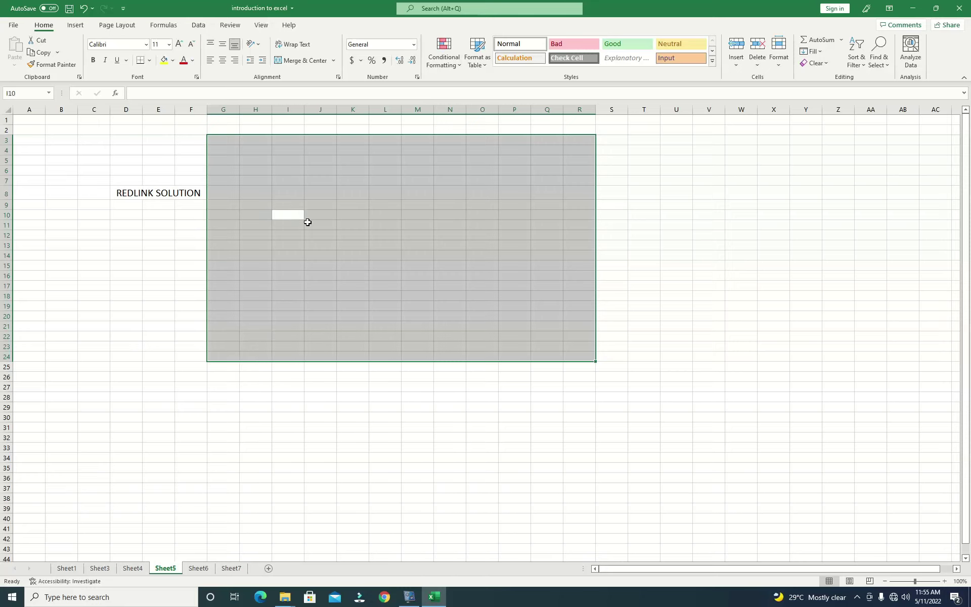
pyautogui.press('Return')
pyautogui.press('Return')
pyautogui.press('Return')
pyautogui.press('Return')
pyautogui.press('Return')
pyautogui.press('Return')
pyautogui.press('Return')
pyautogui.press('Return')
pyautogui.press('Return')
pyautogui.press('Return')
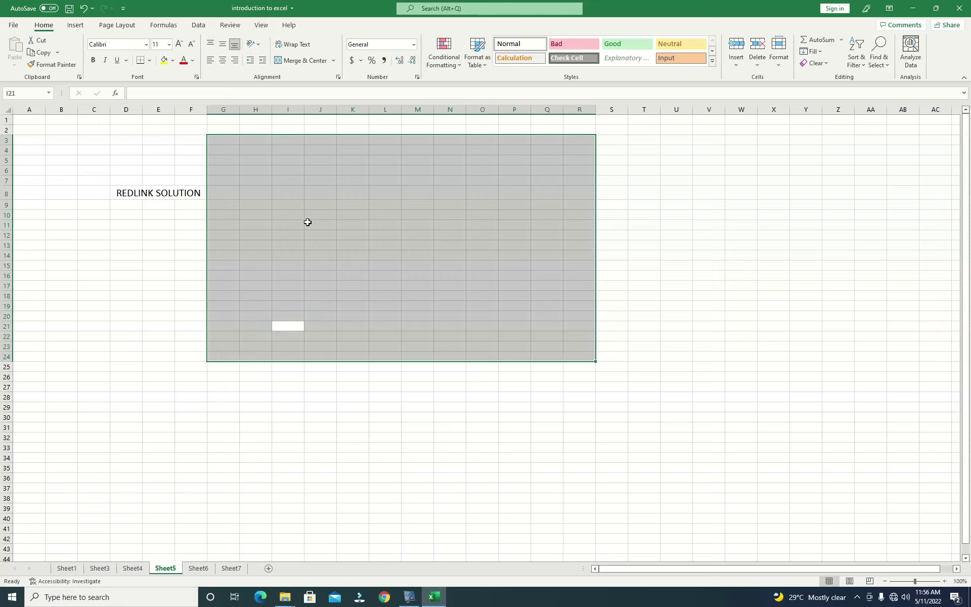
pyautogui.press('Return')
pyautogui.press('Return')
pyautogui.press('Return')
pyautogui.press('Return')
pyautogui.press('Return')
pyautogui.press('Return')
pyautogui.press('Return')
pyautogui.press('Return')
pyautogui.press('Return')
pyautogui.press('Return')
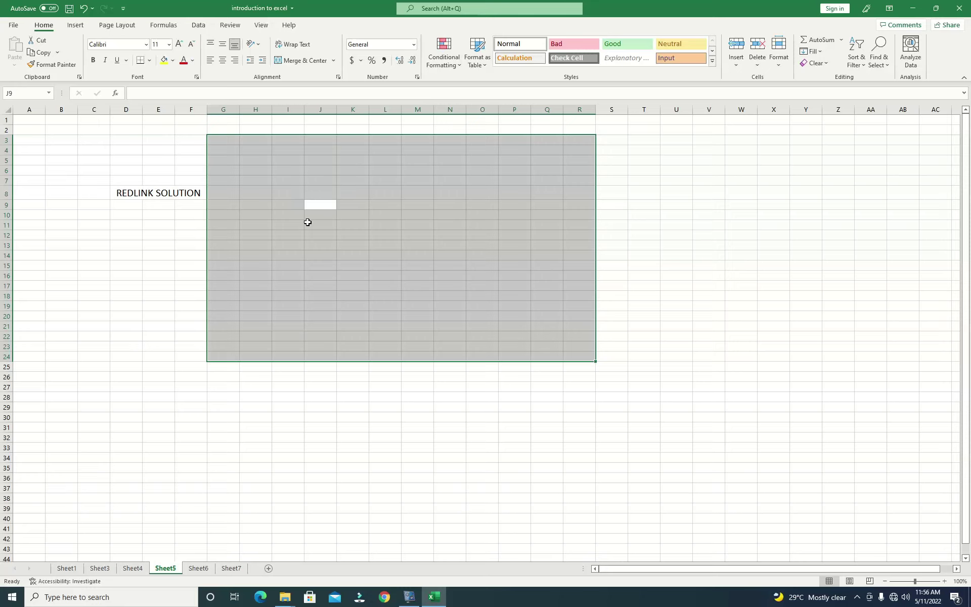
pyautogui.press('Return')
pyautogui.press('Return')
pyautogui.press('Return')
pyautogui.press('Return')
pyautogui.press('Return')
pyautogui.press('Return')
pyautogui.press('Return')
pyautogui.press('Return')
pyautogui.press('Return')
pyautogui.press('Return')
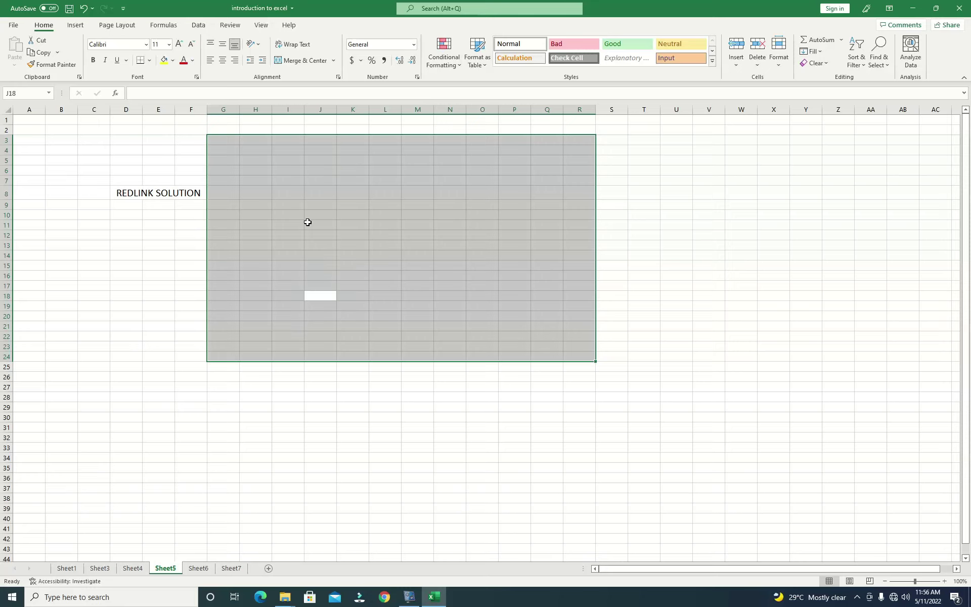
# Step: Step twice more within the block, deselect it onto G7, then select row 5
pyautogui.press('Return')
pyautogui.press('Return')
pyautogui.press('Return')
pyautogui.press('Return')
pyautogui.press('Return')
pyautogui.press('Return')
pyautogui.press('Return')
pyautogui.press('Return')
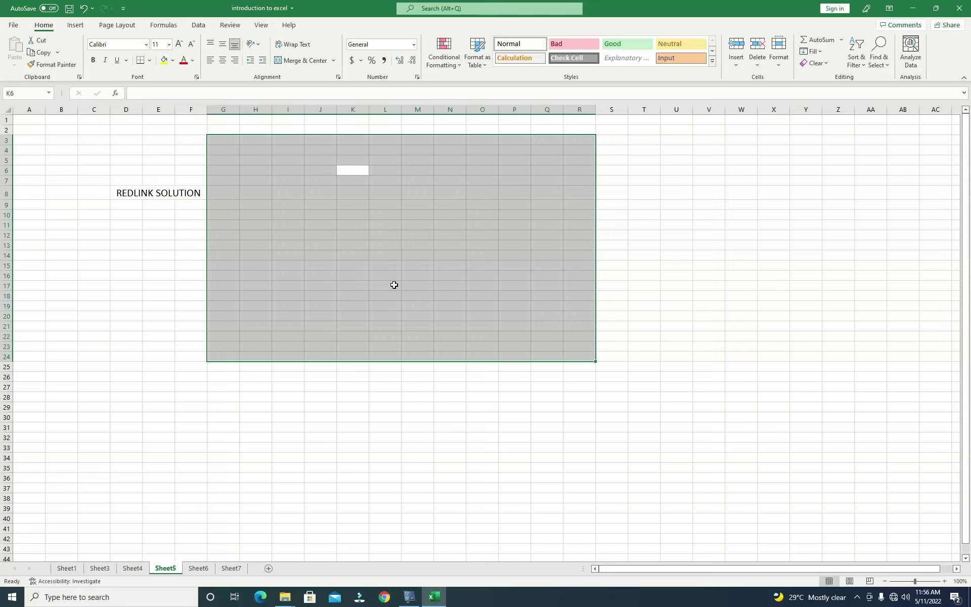
pyautogui.press('Return')
pyautogui.press('Return')
pyautogui.click(231, 179)
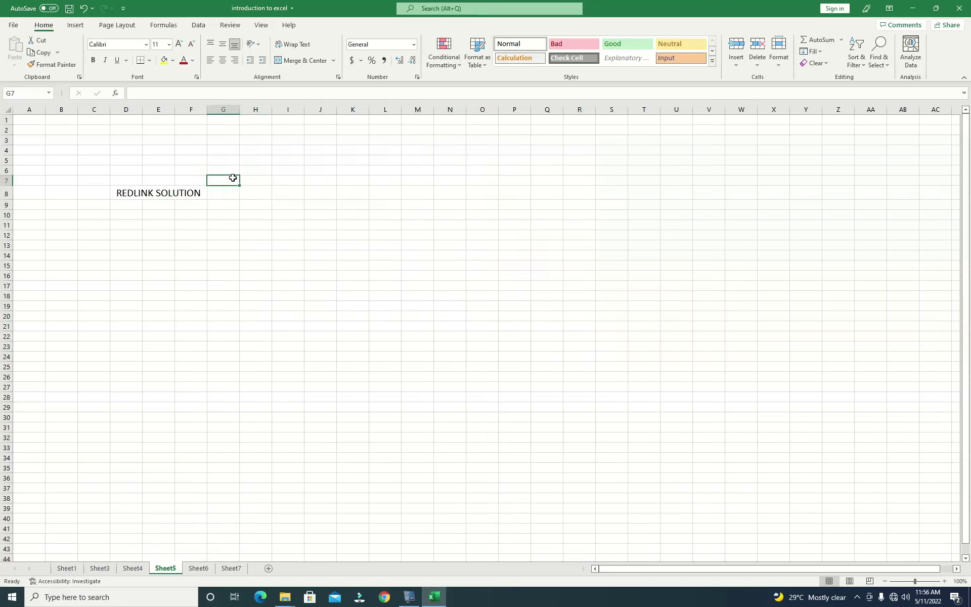
pyautogui.click(3, 160)
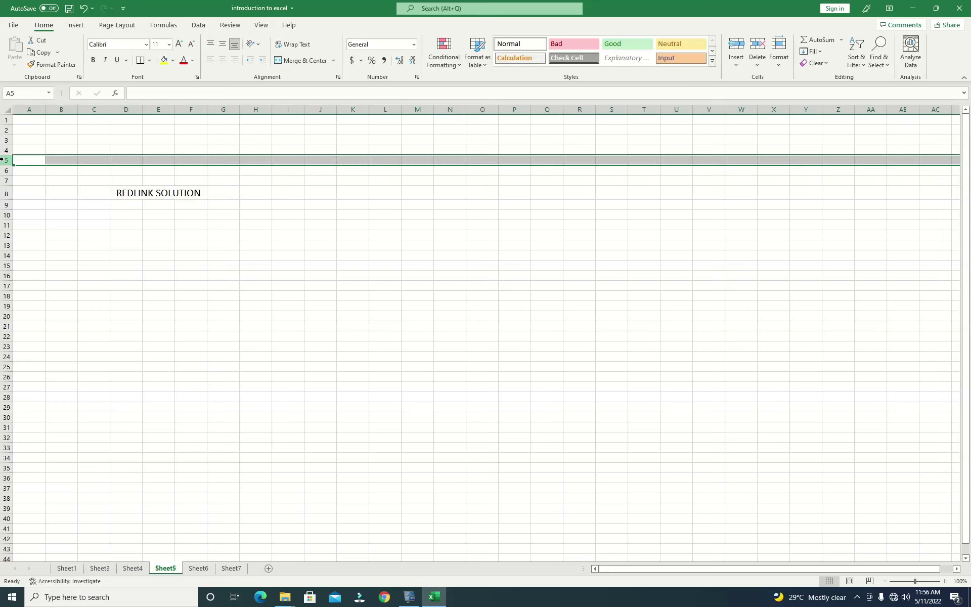
# Step: Select the whole of column A, then reduce the selection to cell A1
pyautogui.click(26, 110)
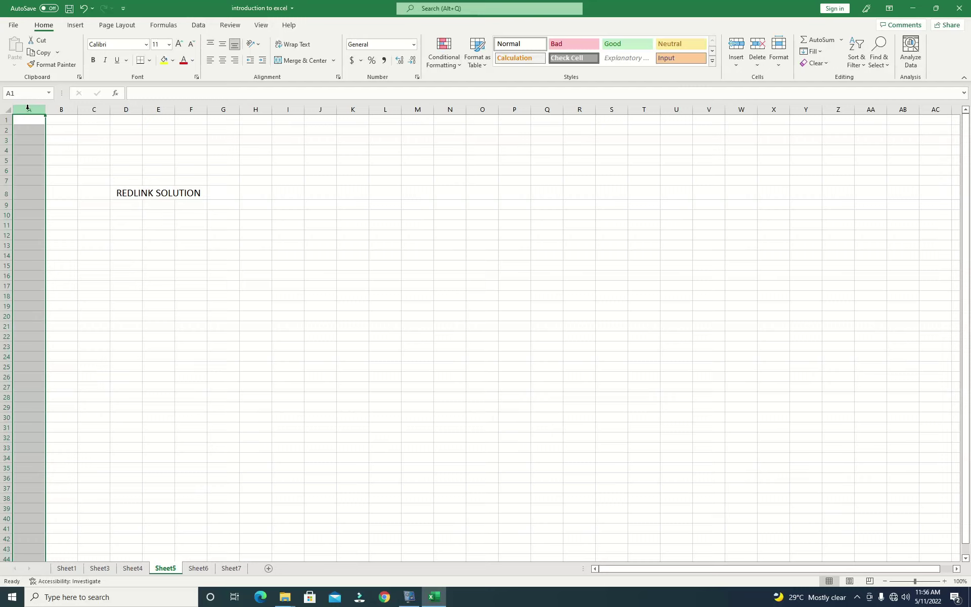
pyautogui.click(28, 122)
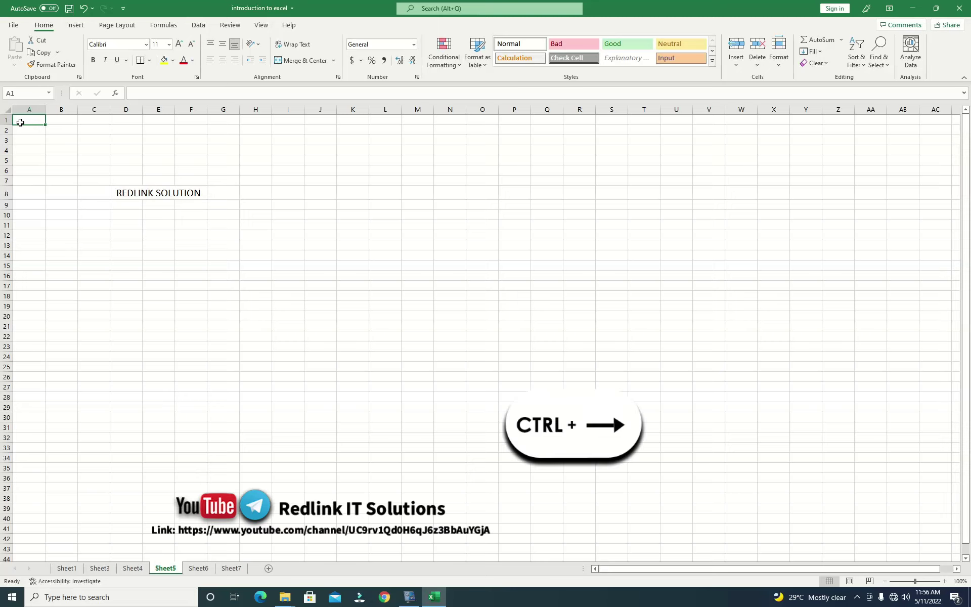
# Step: Jump to XFD1, back to A1, down to A1048576, back to A1, then select D8
pyautogui.hotkey('ctrl', 'Right')
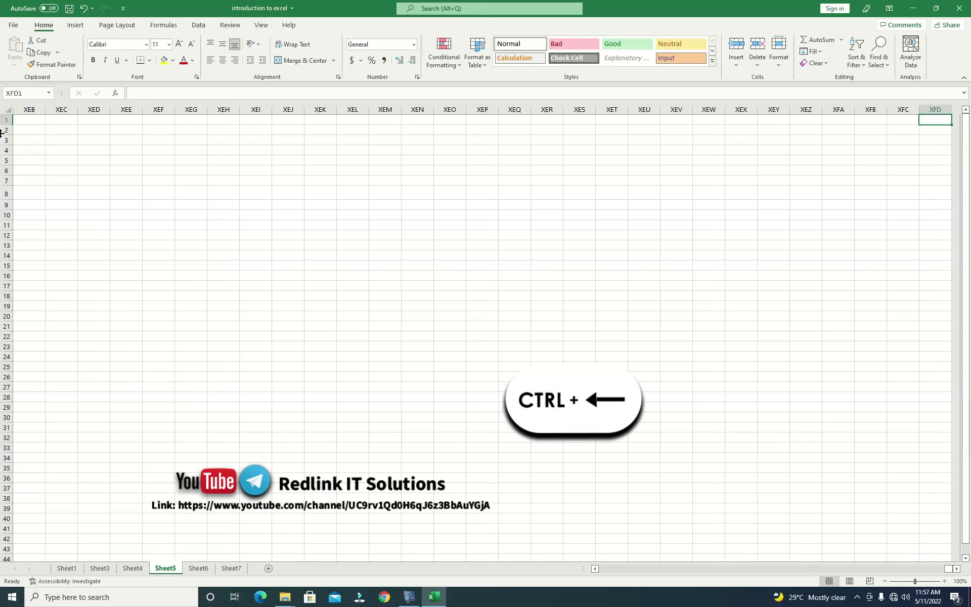
pyautogui.hotkey('ctrl', 'Left')
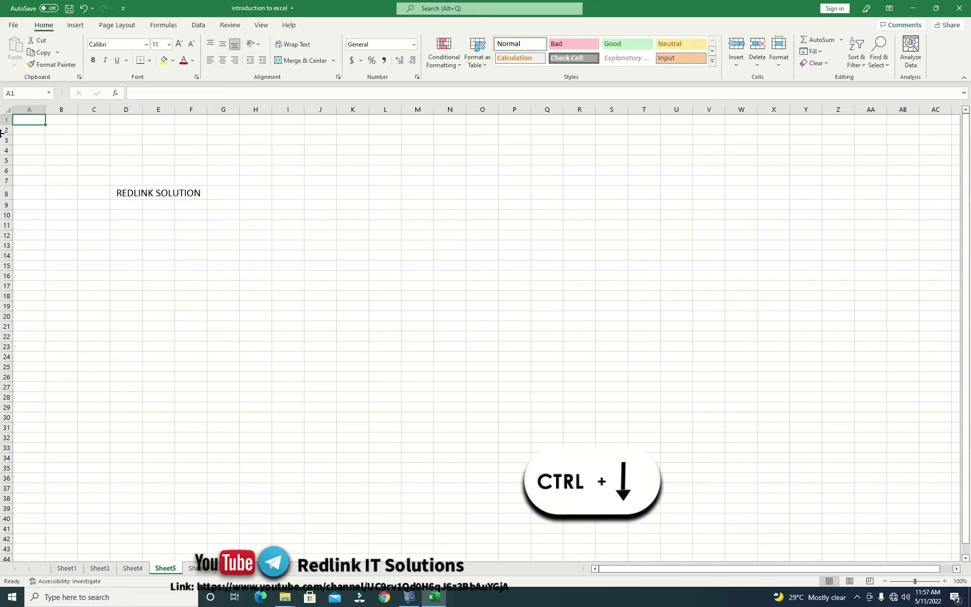
pyautogui.hotkey('ctrl', 'Down')
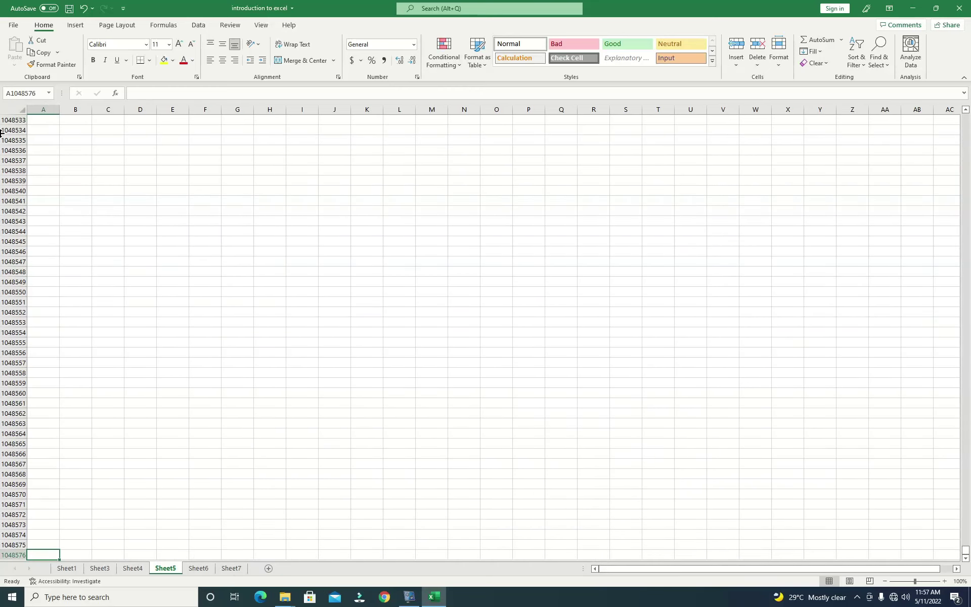
pyautogui.hotkey('ctrl', 'Up')
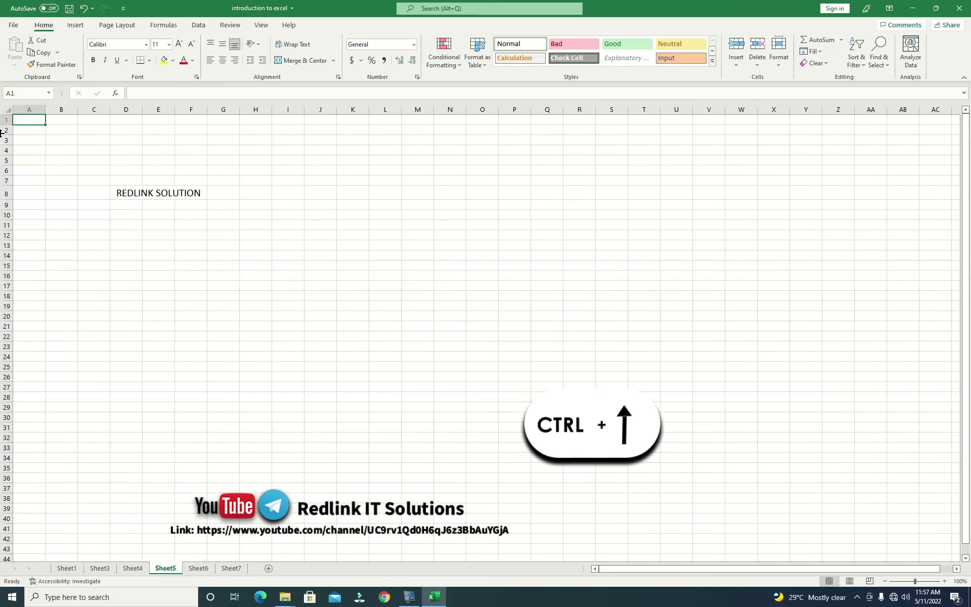
pyautogui.click(191, 193)
# Step: Delete the REDLINK SOLUTION text from D8, leaving Sheet5 empty
pyautogui.click(134, 195)
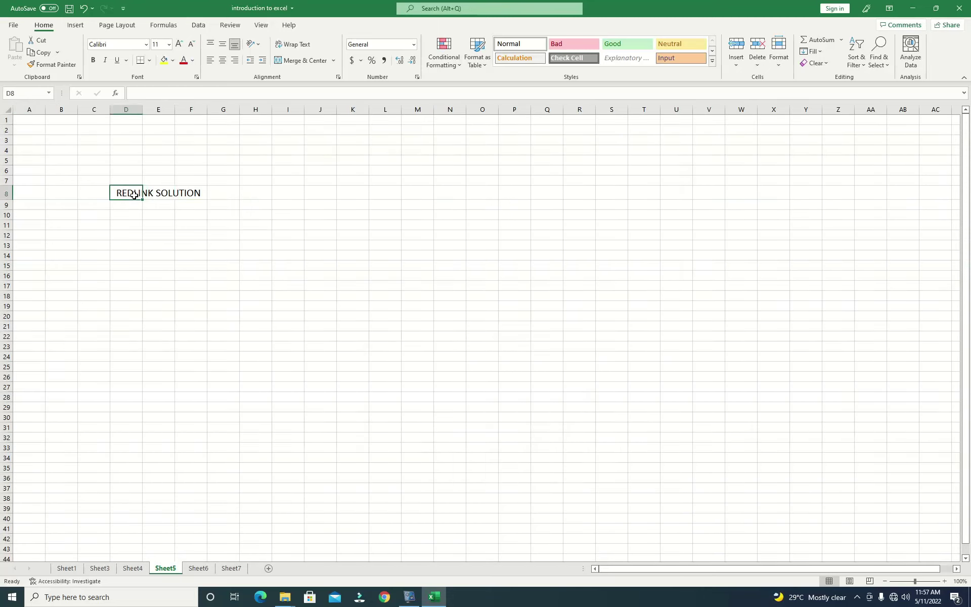
pyautogui.click(148, 197)
pyautogui.press('Delete')
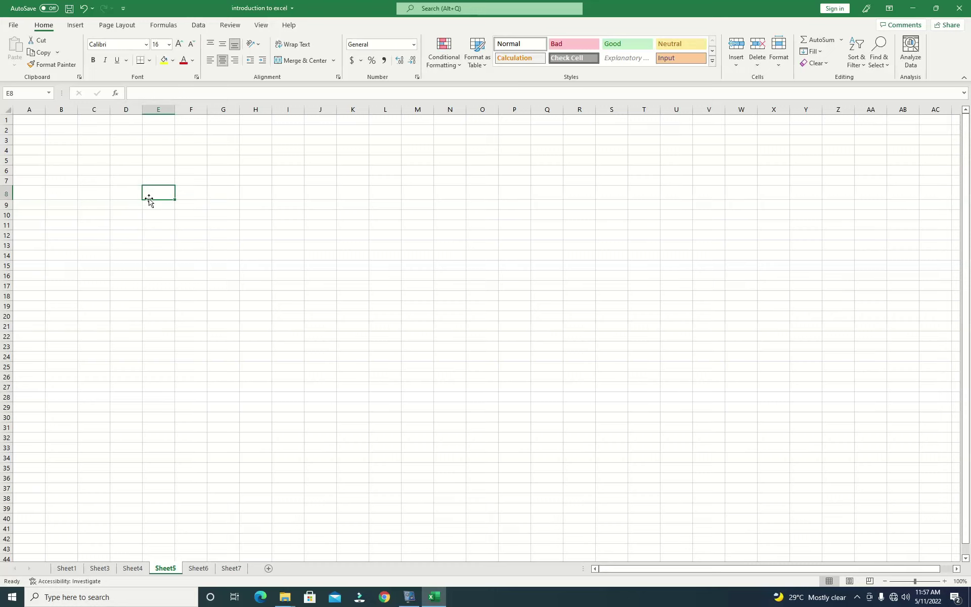
pyautogui.click(126, 193)
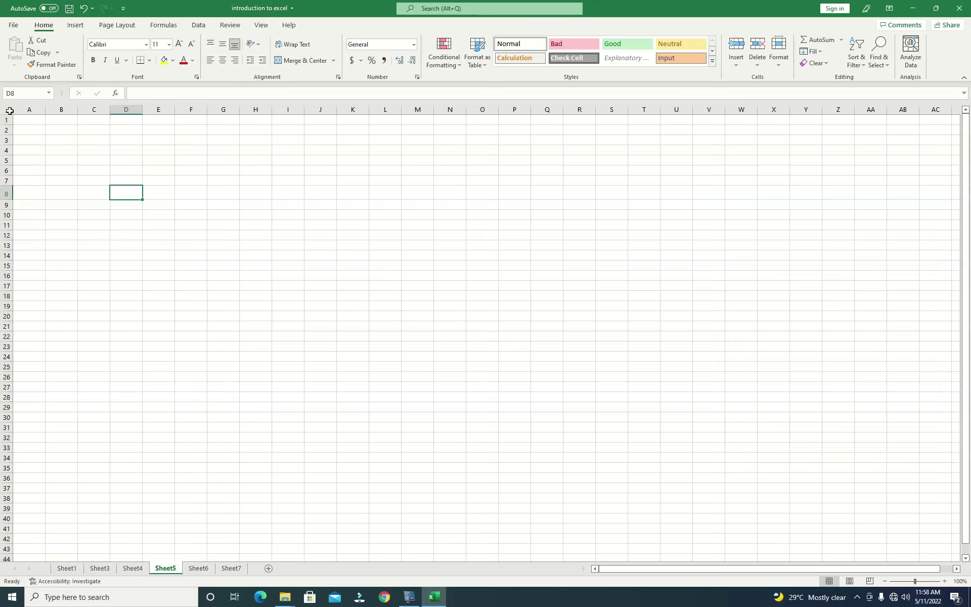
# Step: Select every cell on Sheet5 with Select All, then select only cell C6
pyautogui.click(9, 110)
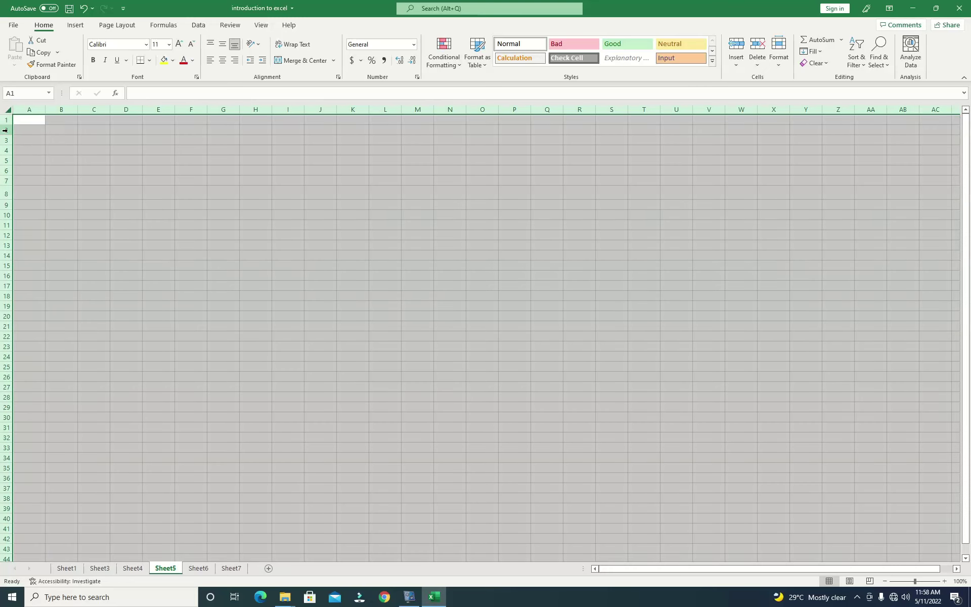
pyautogui.click(93, 168)
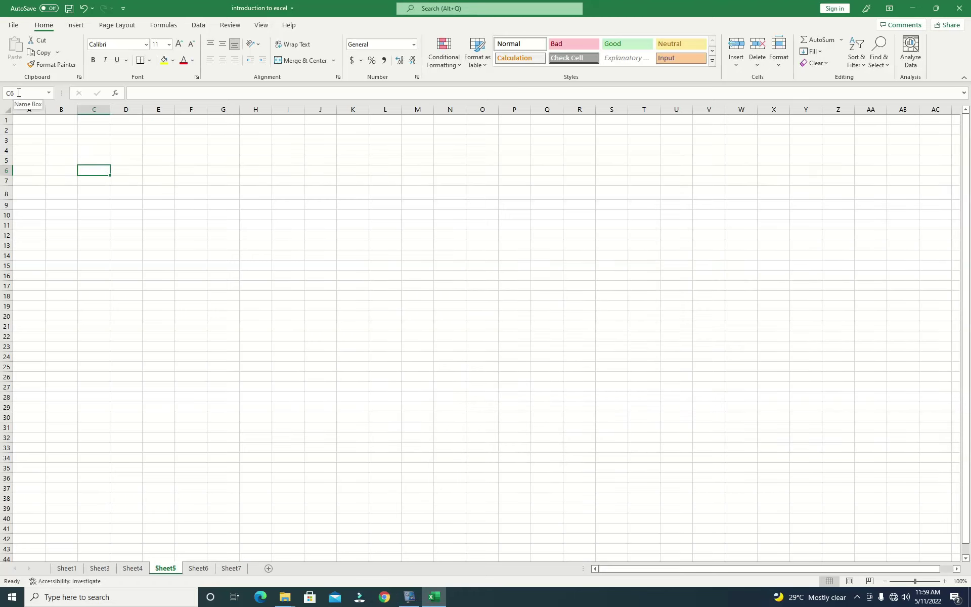
# Step: Drag from C5 down and across to E9 to highlight the block C5:E9
pyautogui.click(83, 161)
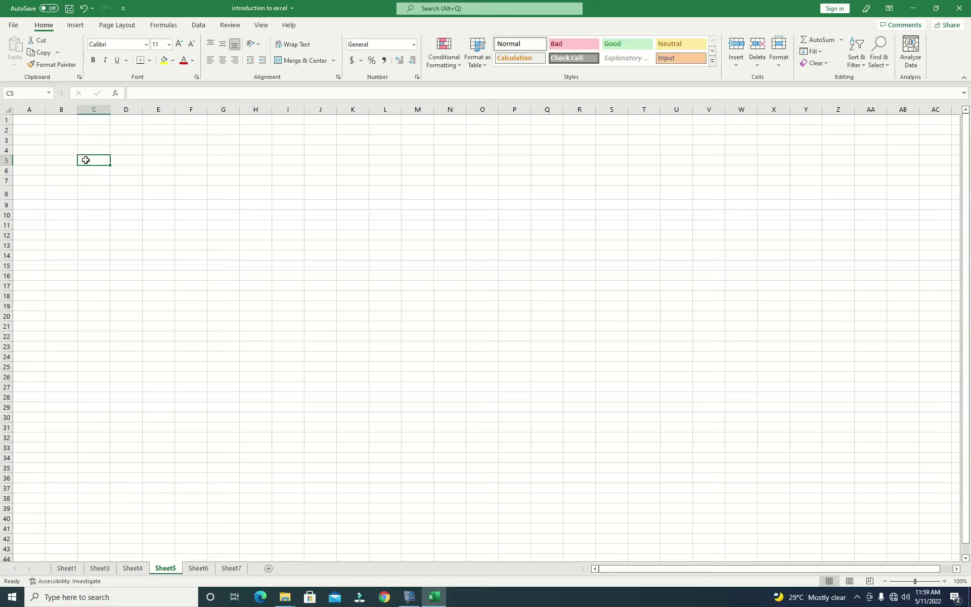
pyautogui.moveTo(93, 161); pyautogui.dragTo(151, 201)
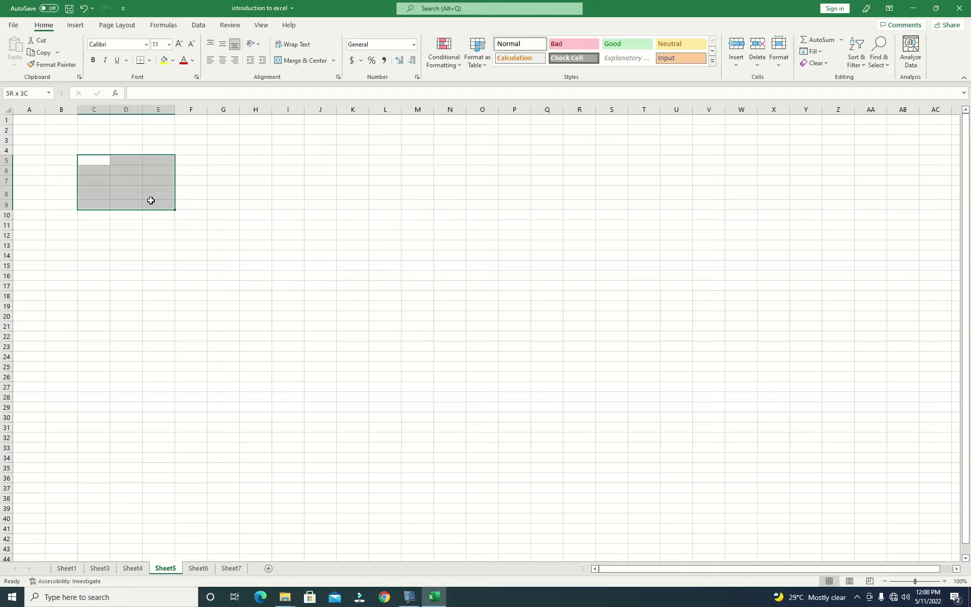
pyautogui.moveTo(150, 201); pyautogui.dragTo(158, 202)
# Step: Anchor at F15, Shift-extend to C9:F15, then grow the selection up to C5:F15
pyautogui.click(208, 270)
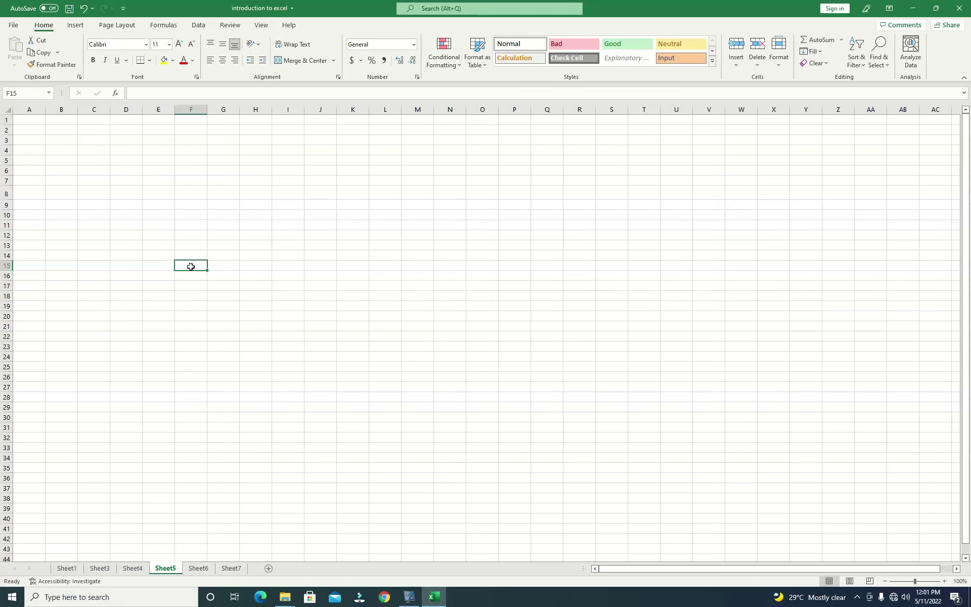
pyautogui.keyDown('shift'); pyautogui.click(92, 207); pyautogui.keyUp('shift')
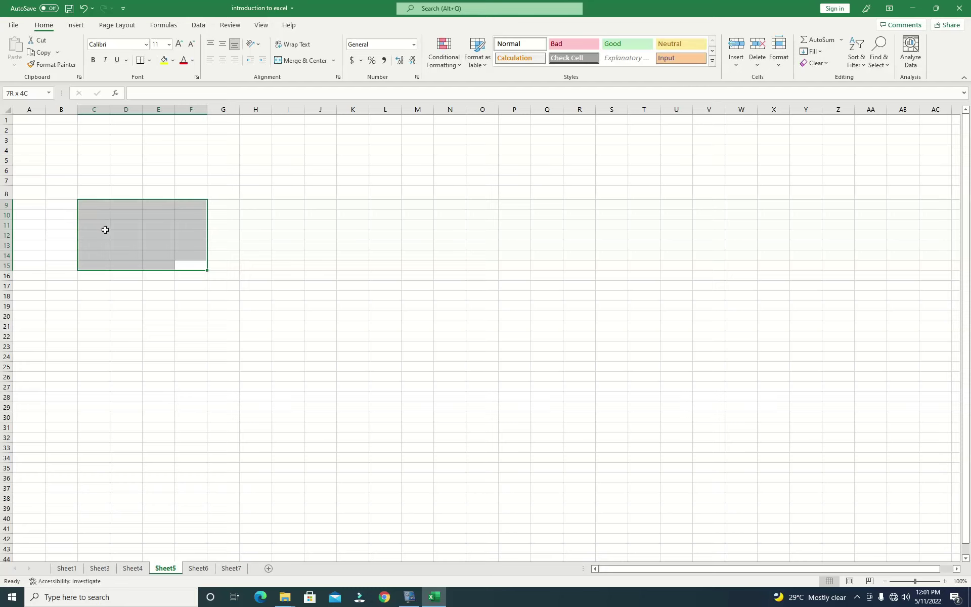
pyautogui.moveTo(91, 188); pyautogui.dragTo(86, 161)
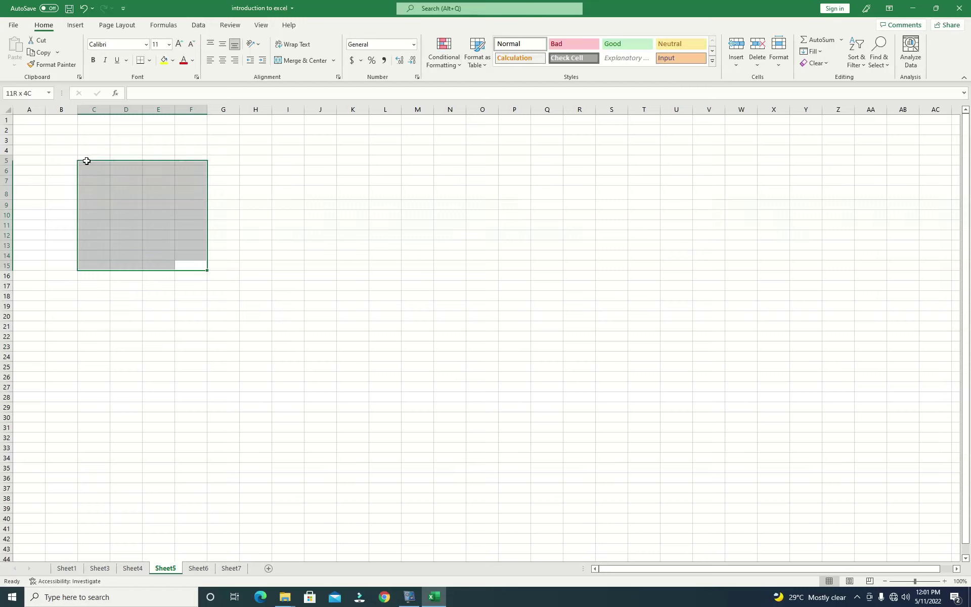
# Step: Collapse the selection to a single cell, moving via C3 to C1
pyautogui.click(86, 140)
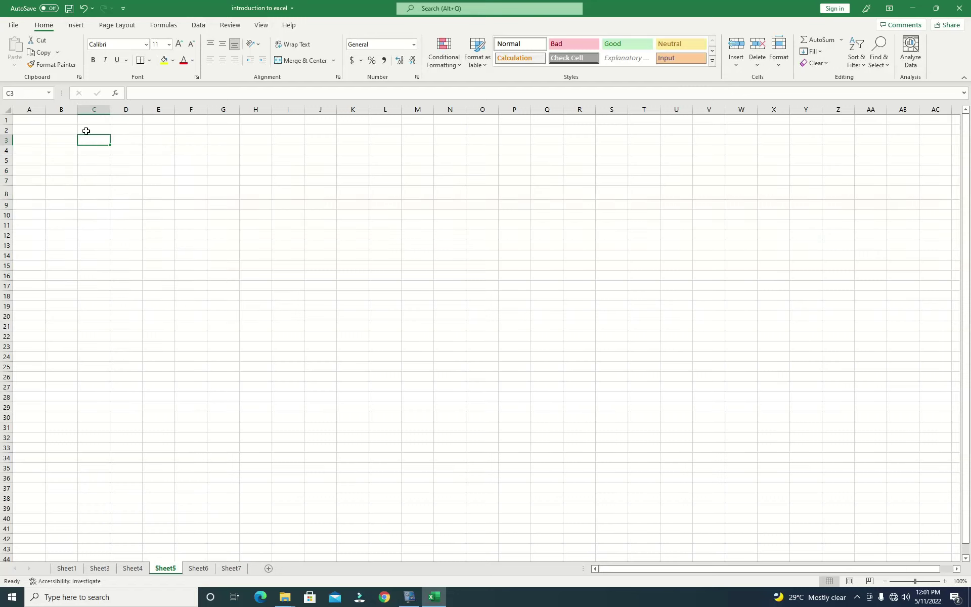
pyautogui.click(89, 118)
pyautogui.moveTo(96, 125)
pyautogui.mouseDown()
pyautogui.moveTo(113, 160)
pyautogui.moveTo(100, 162)
pyautogui.moveTo(94, 120)
pyautogui.mouseUp()
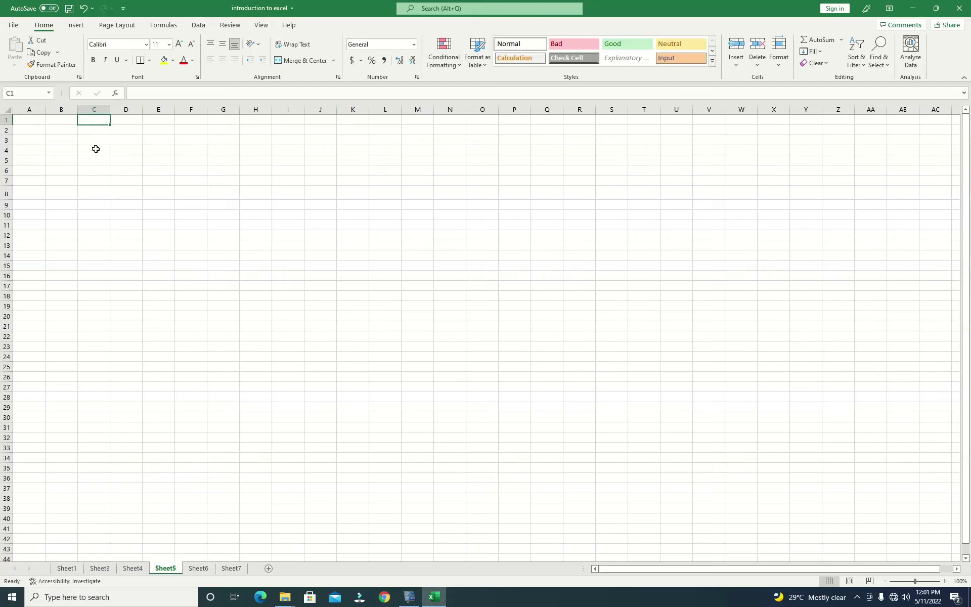
# Step: Start at C4 and Ctrl-add F5, D8, E9, G9, H6 and J3 to the selection
pyautogui.click(95, 149)
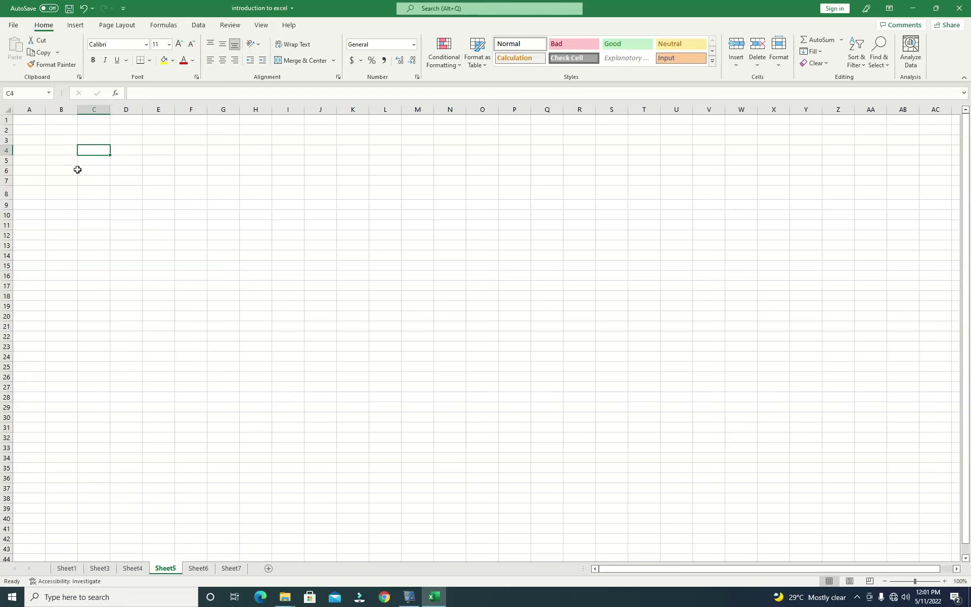
pyautogui.keyDown('ctrl'); pyautogui.click(201, 160); pyautogui.keyUp('ctrl')
pyautogui.keyDown('ctrl'); pyautogui.click(139, 188); pyautogui.keyUp('ctrl')
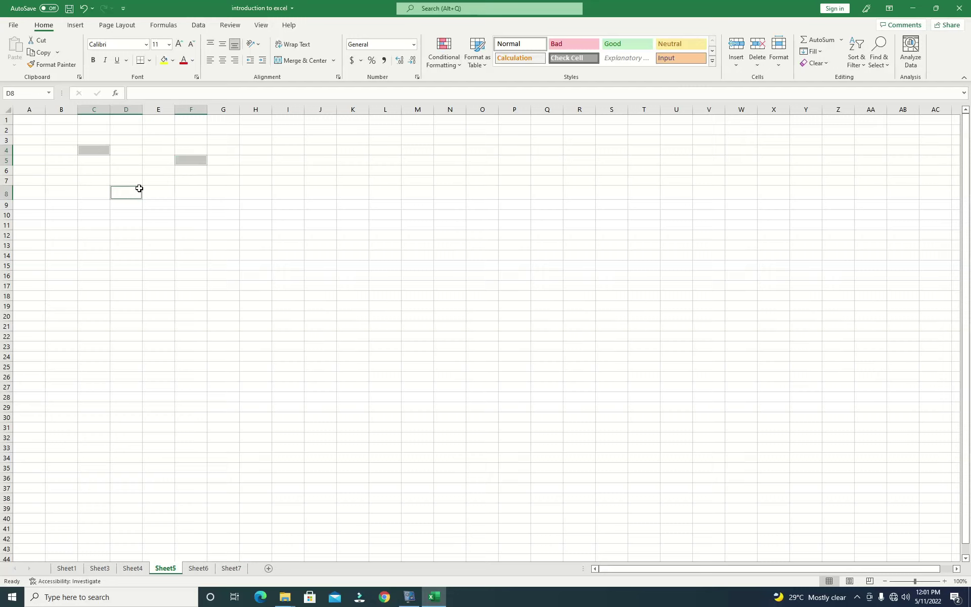
pyautogui.keyDown('ctrl'); pyautogui.click(161, 205); pyautogui.keyUp('ctrl')
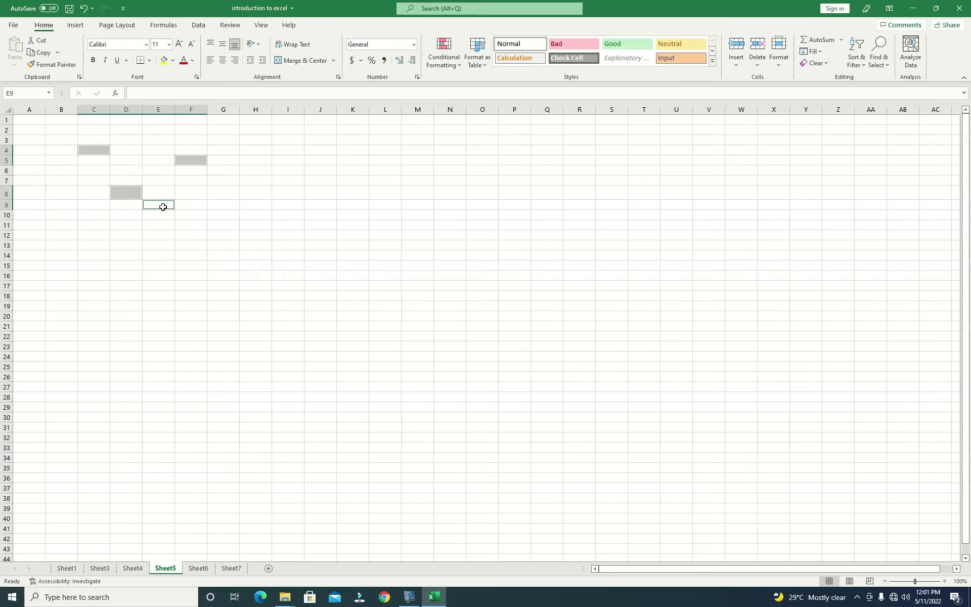
pyautogui.keyDown('ctrl'); pyautogui.click(217, 201); pyautogui.keyUp('ctrl')
pyautogui.keyDown('ctrl'); pyautogui.click(255, 170); pyautogui.keyUp('ctrl')
pyautogui.keyDown('ctrl'); pyautogui.click(313, 141); pyautogui.keyUp('ctrl')
# Step: Ctrl-add J8, L10, M4, O12, Q17, K23, H16 and K13 to the selection
pyautogui.keyDown('ctrl'); pyautogui.click(322, 188); pyautogui.keyUp('ctrl')
pyautogui.keyDown('ctrl'); pyautogui.click(384, 213); pyautogui.keyUp('ctrl')
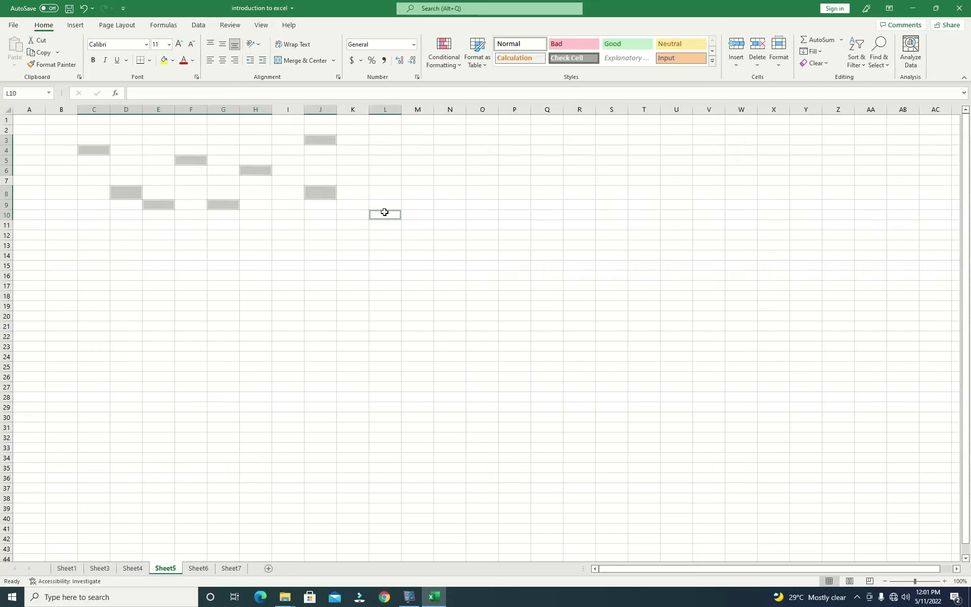
pyautogui.keyDown('ctrl'); pyautogui.click(428, 147); pyautogui.keyUp('ctrl')
pyautogui.keyDown('ctrl'); pyautogui.click(470, 234); pyautogui.keyUp('ctrl')
pyautogui.keyDown('ctrl'); pyautogui.click(546, 285); pyautogui.keyUp('ctrl')
pyautogui.keyDown('ctrl'); pyautogui.click(352, 346); pyautogui.keyUp('ctrl')
pyautogui.keyDown('ctrl'); pyautogui.click(253, 276); pyautogui.keyUp('ctrl')
pyautogui.keyDown('ctrl'); pyautogui.click(352, 244); pyautogui.keyUp('ctrl')
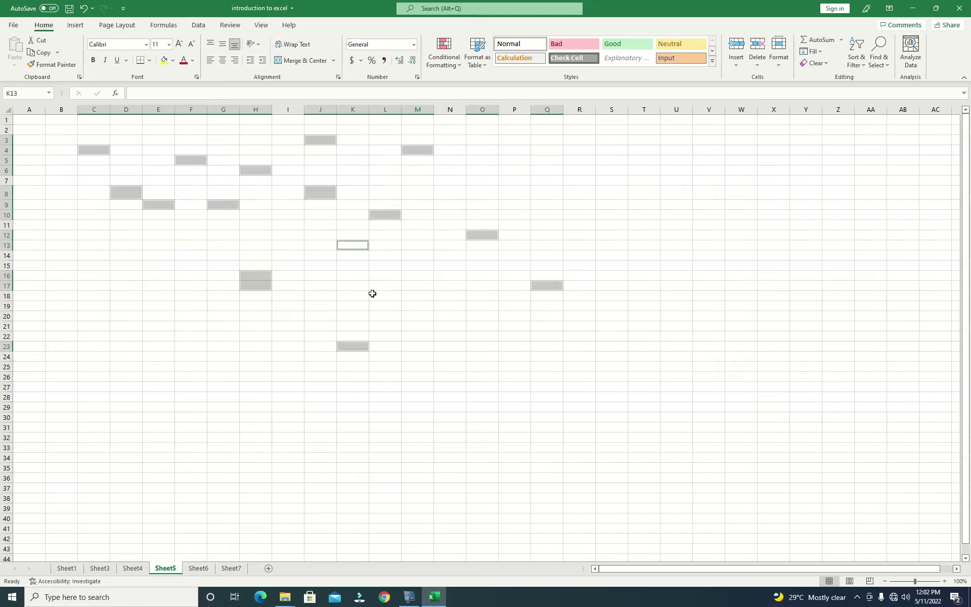